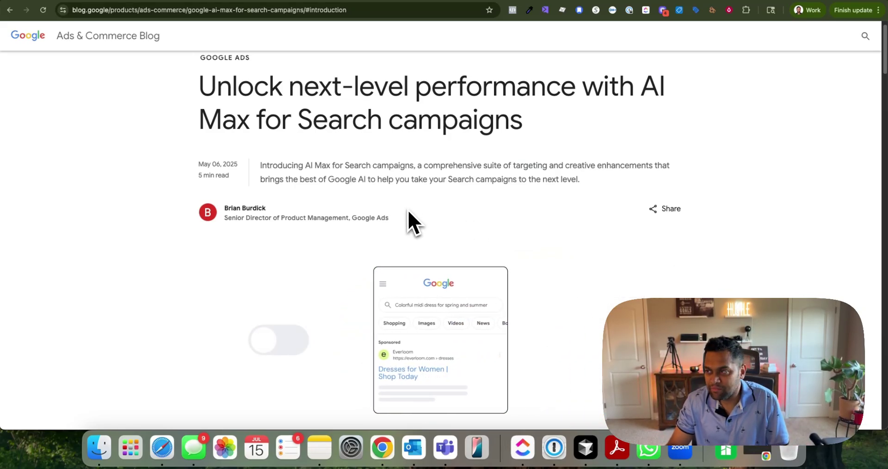
Scroll the AI Max blog post past the hero animation to its Introduction and 'In this story' section
scroll(453, 206, down, 1)
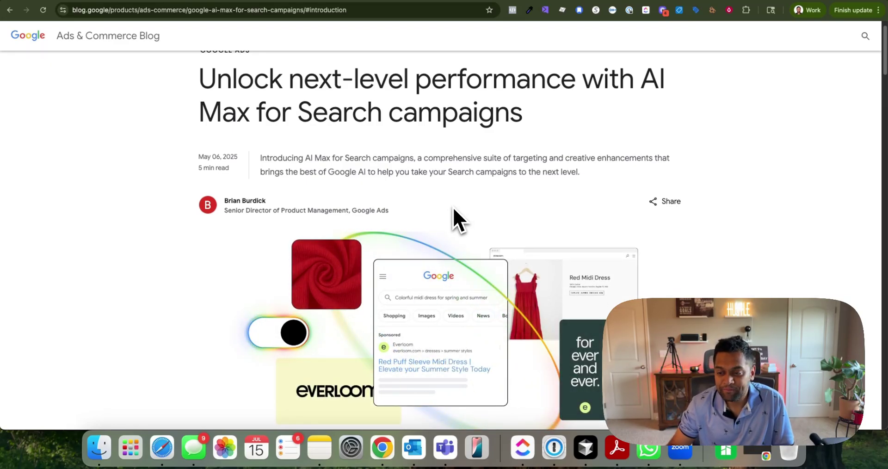
scroll(454, 208, down, 2)
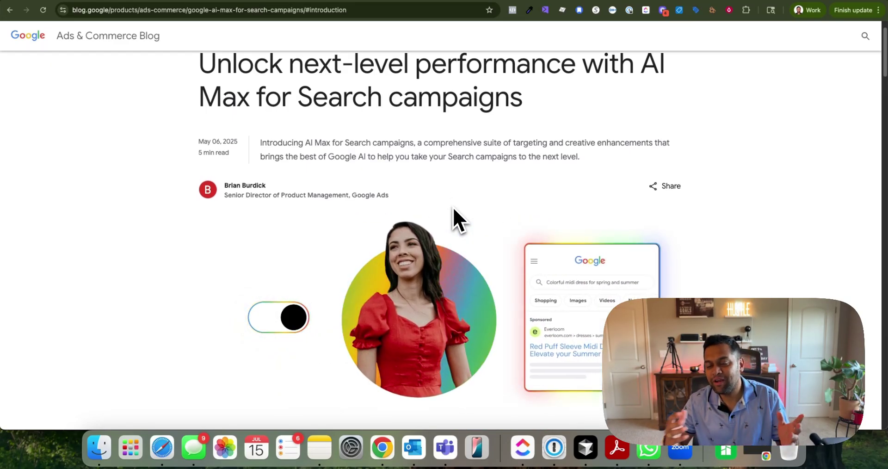
scroll(453, 208, up, 2)
scroll(454, 207, down, 8)
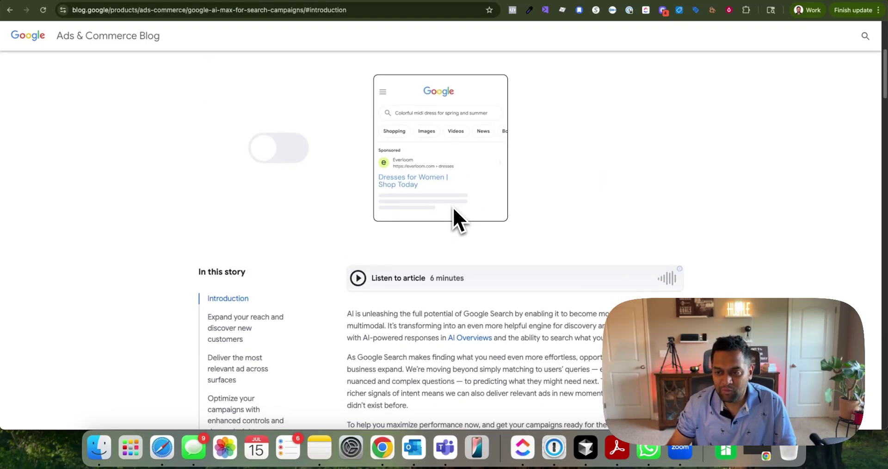
scroll(454, 207, down, 3)
scroll(453, 207, down, 3)
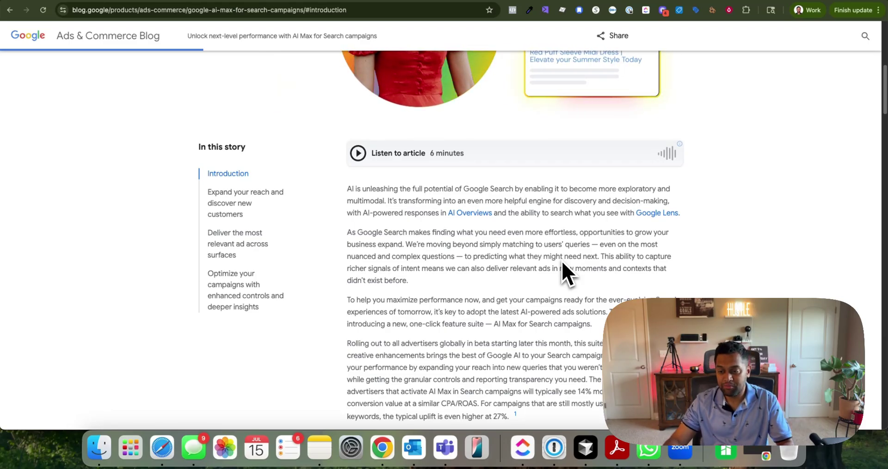
Scroll past the AI Max screenshot and 'Expand your reach' to 'Deliver the most relevant ad across surfaces'
scroll(562, 261, down, 6)
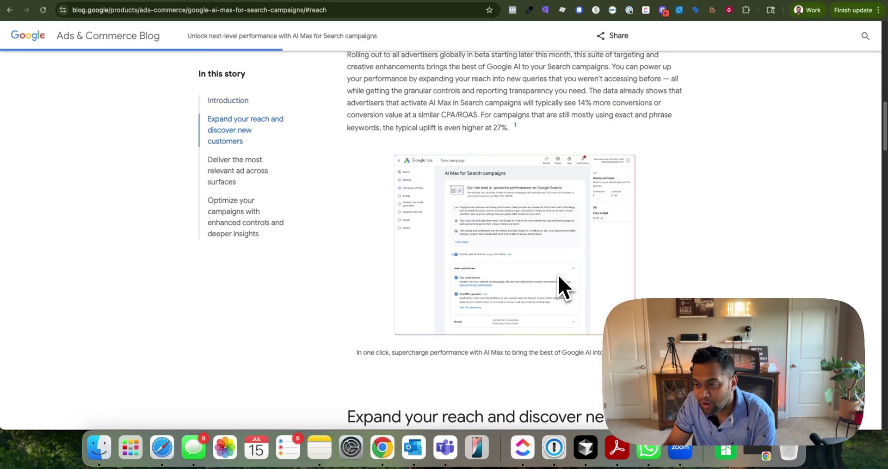
scroll(491, 236, down, 2)
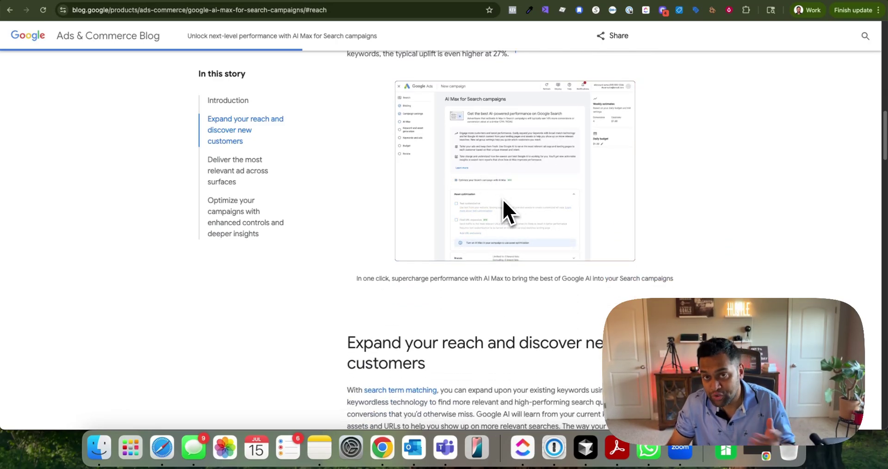
scroll(502, 200, down, 3)
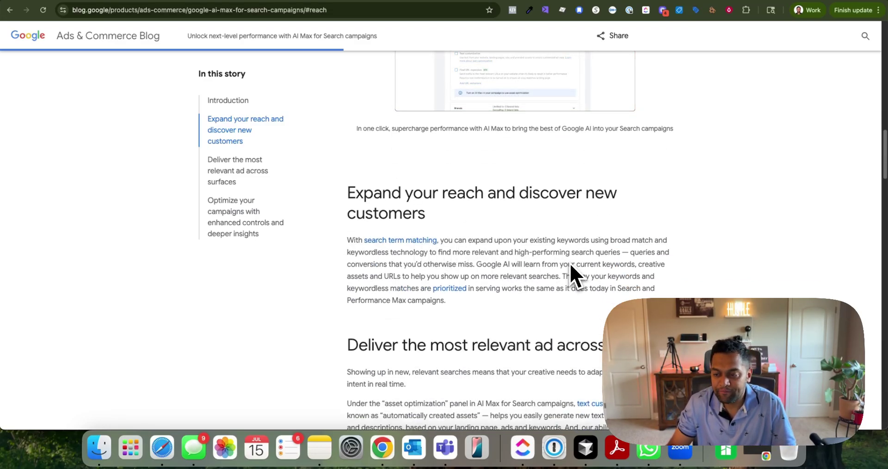
scroll(570, 263, down, 4)
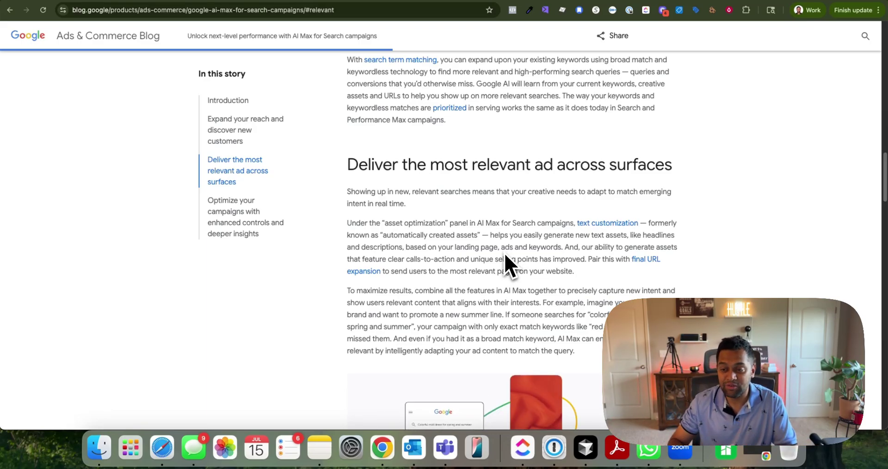
Scroll to the 'Optimize your campaigns…' section and highlight its controls and insights heading
scroll(504, 254, down, 3)
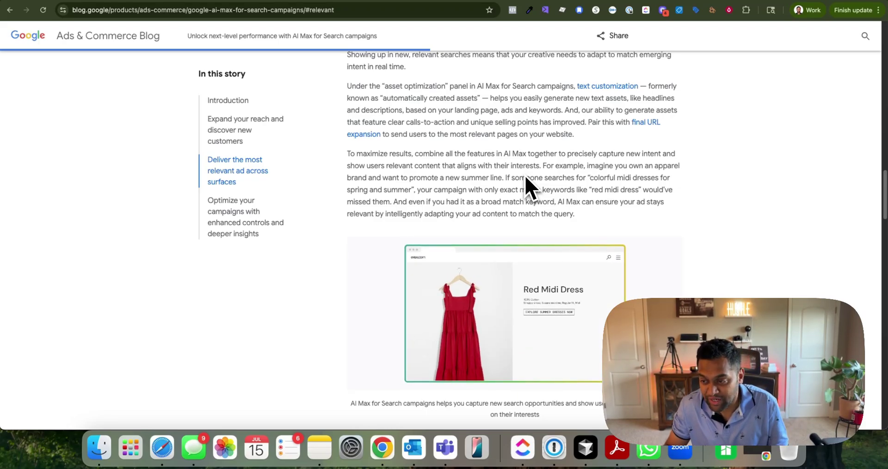
scroll(525, 176, down, 9)
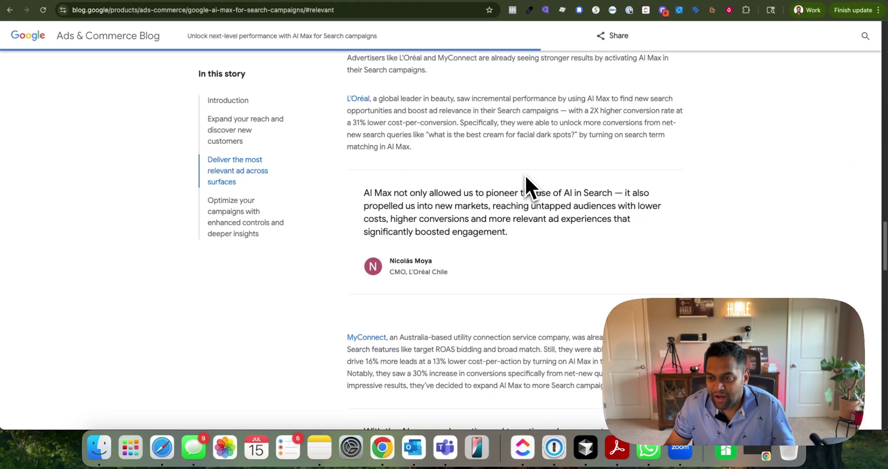
scroll(409, 137, down, 1)
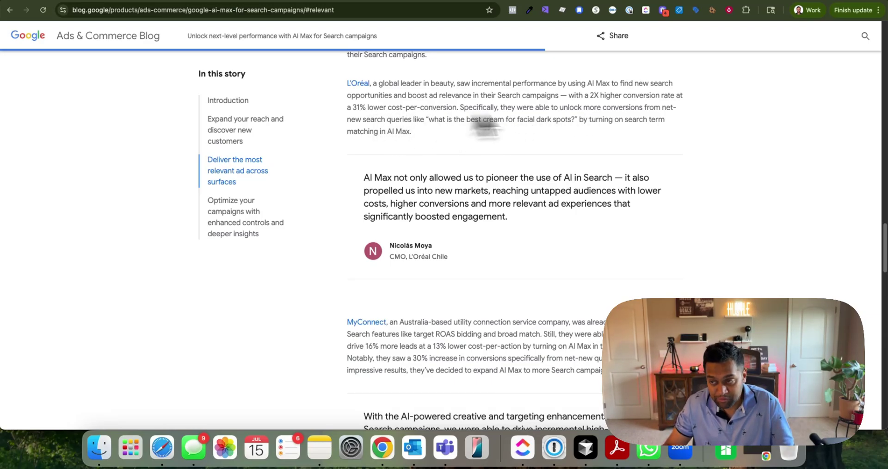
scroll(728, 121, down, 10)
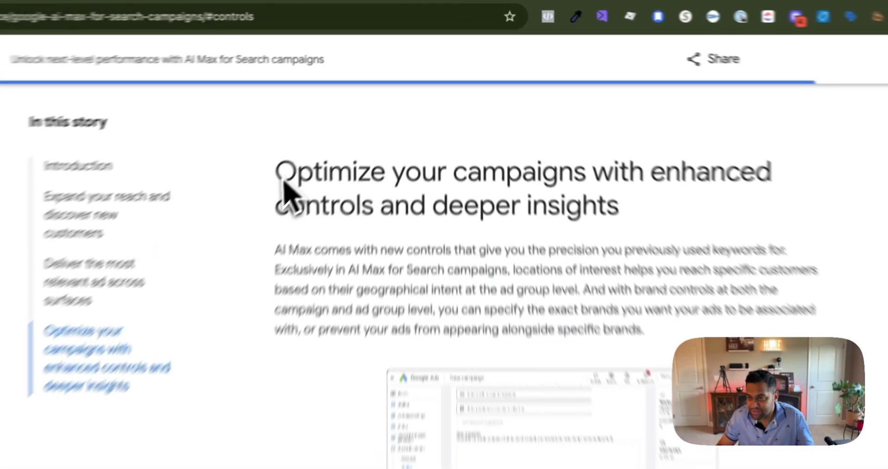
drag(352, 108, 605, 132)
scroll(585, 324, down, 5)
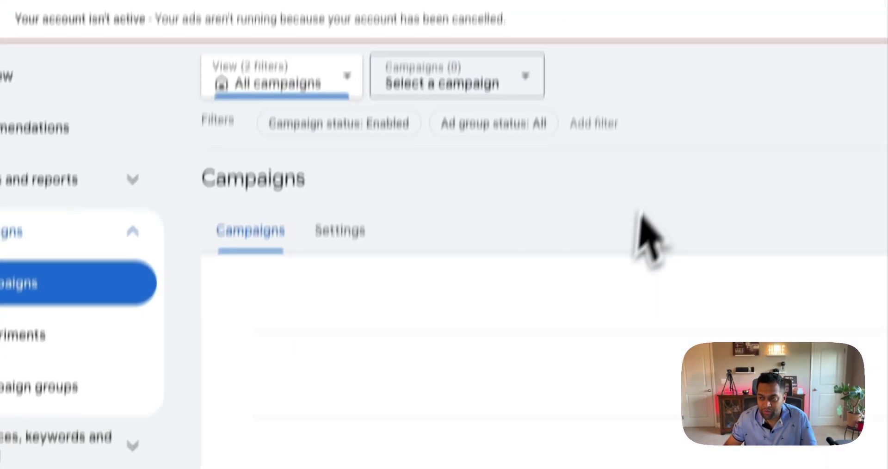
Start a new campaign from the blue + button on the Campaigns page
scroll(652, 345, down, 3)
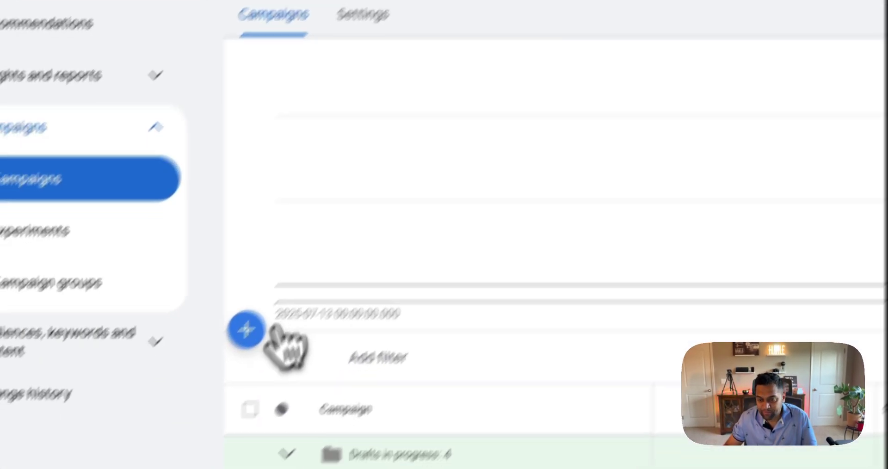
click(227, 348)
click(388, 376)
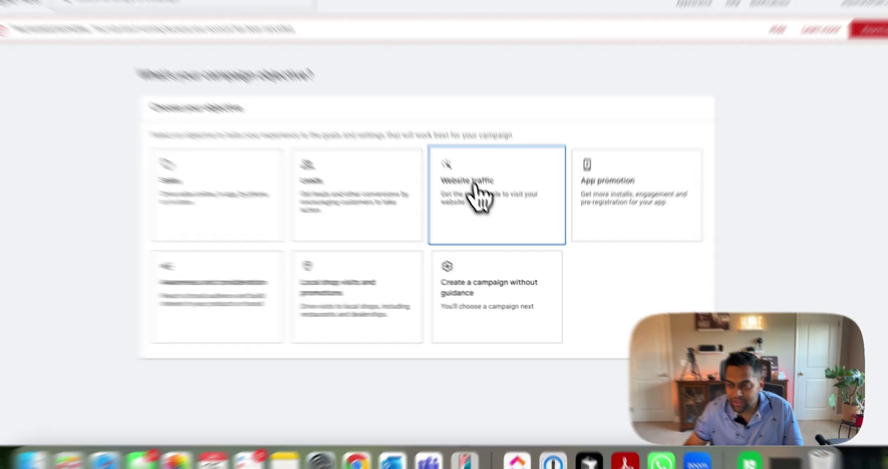
Choose Website traffic as the objective and Search as the campaign type
click(477, 202)
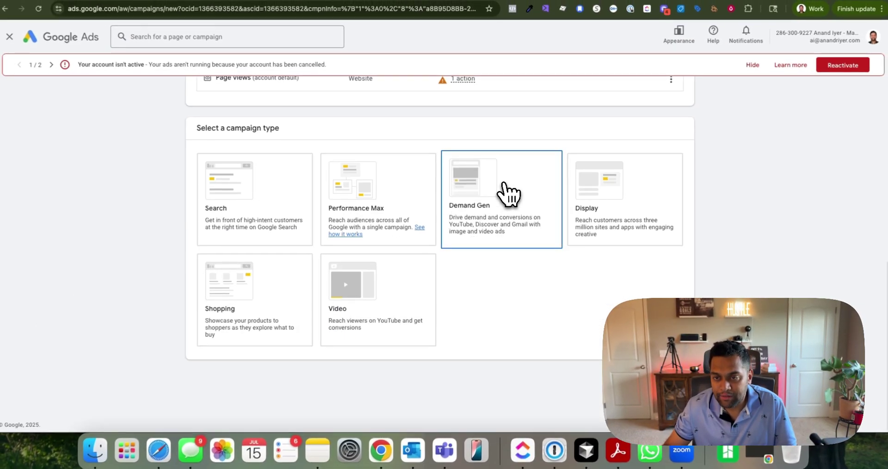
scroll(509, 194, up, 4)
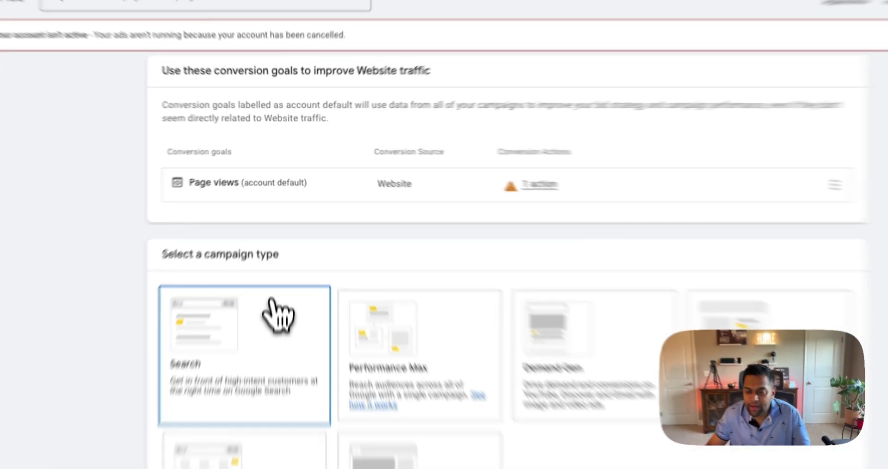
click(273, 292)
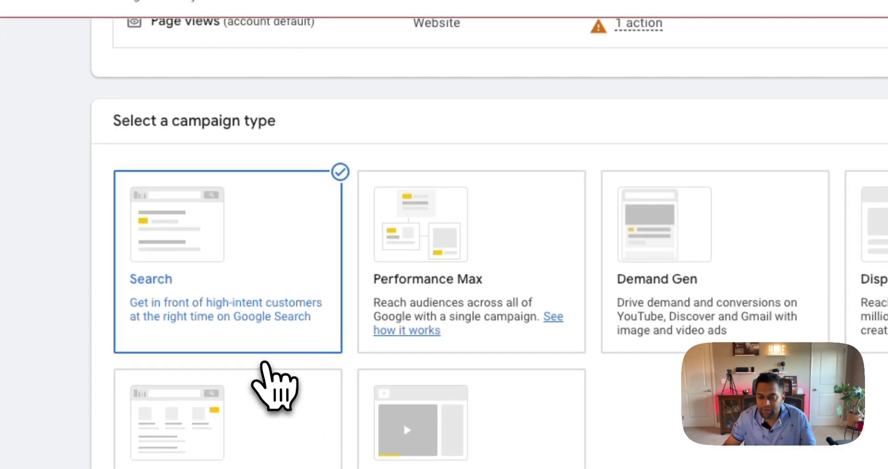
scroll(234, 294, down, 3)
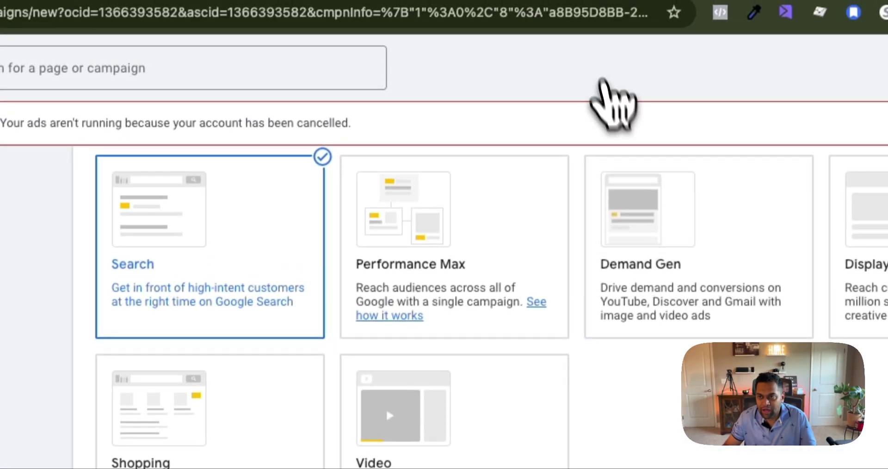
Continue past the objective choices and start a new campaign instead of resuming the draft
key(super+t)
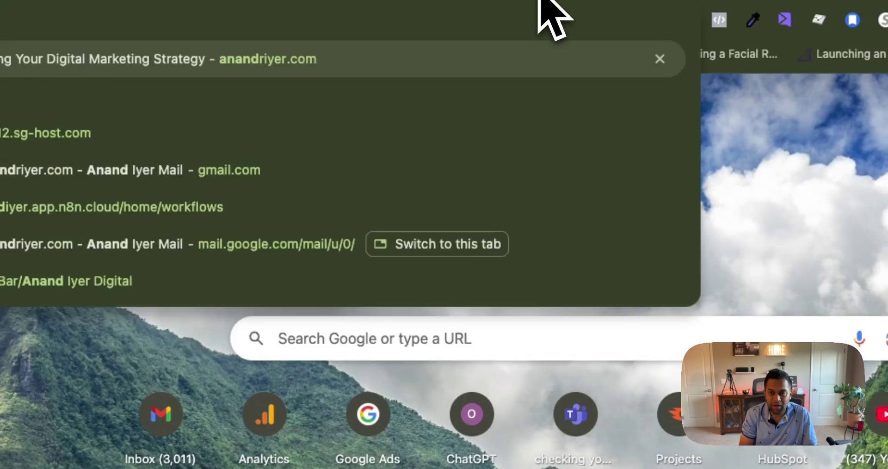
key(Escape)
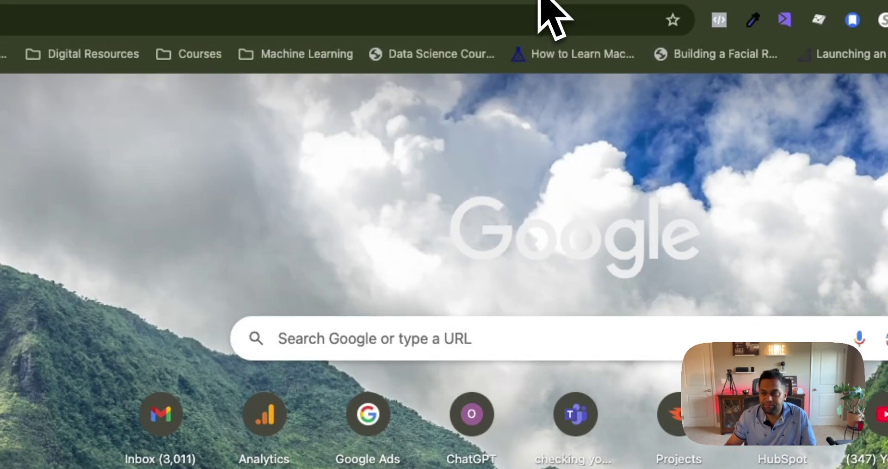
click(440, 1)
click(589, 1)
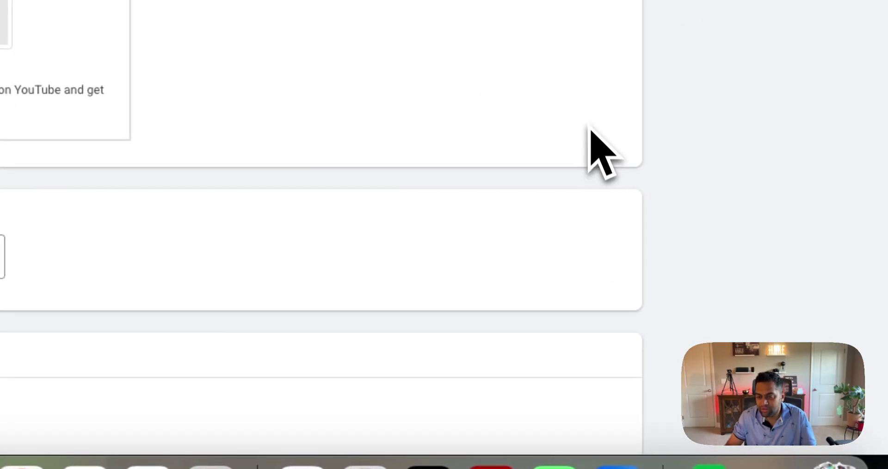
scroll(576, 213, down, 4)
click(594, 350)
click(370, 241)
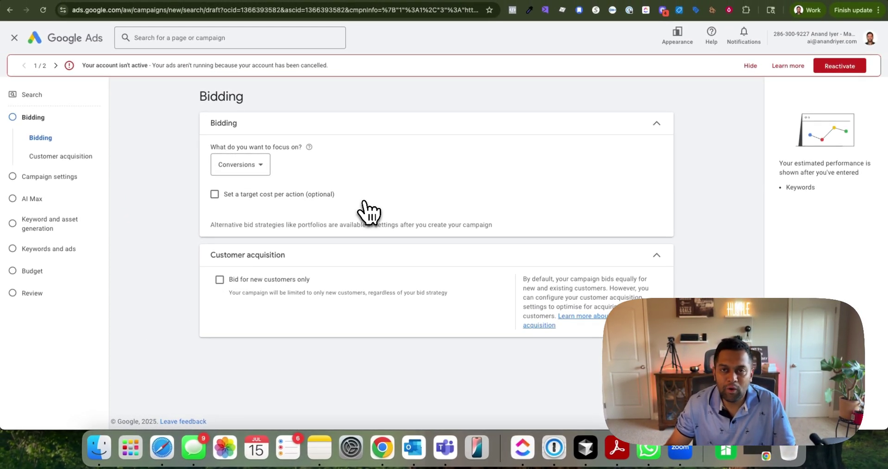
Change the bidding focus from Conversions to Clicks
click(256, 167)
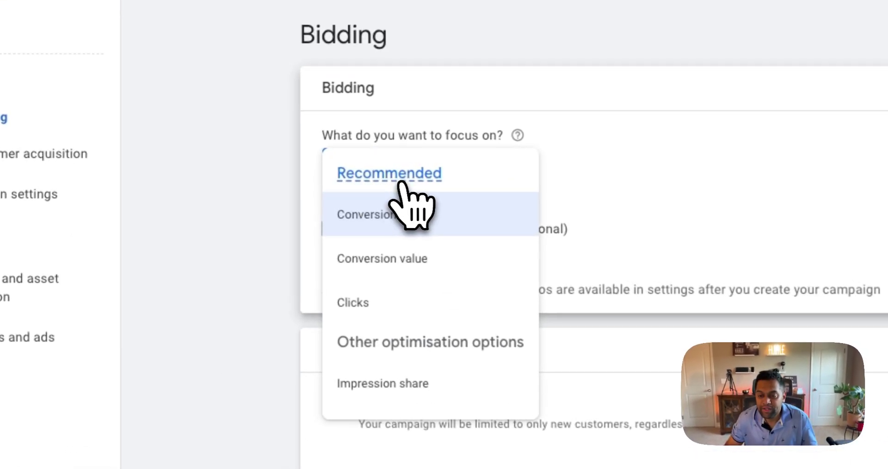
mouse_move(250, 171)
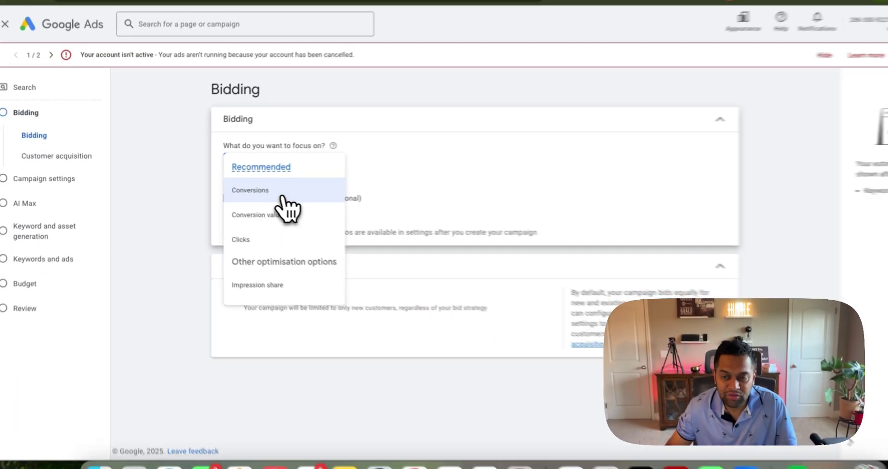
mouse_move(264, 188)
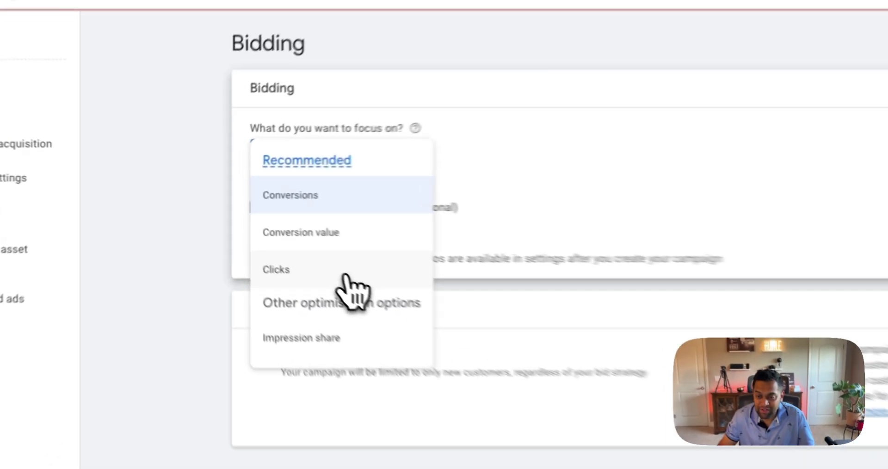
click(259, 232)
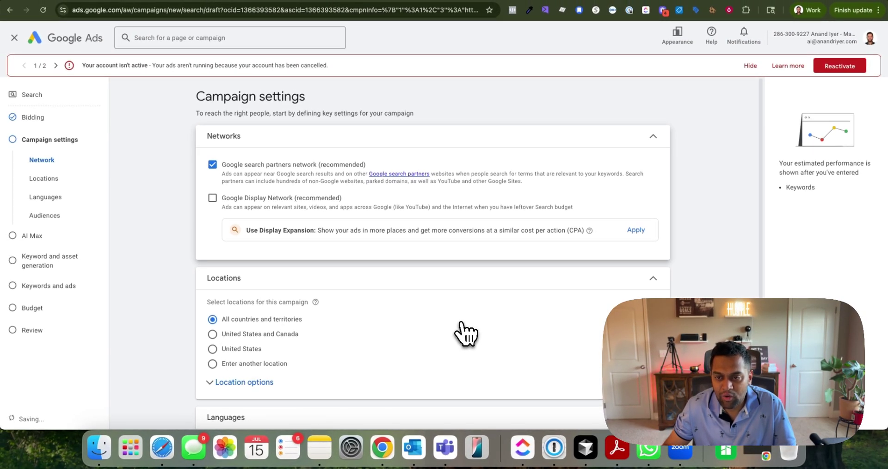
Untick the Google search partners network in Campaign settings
scroll(466, 333, down, 3)
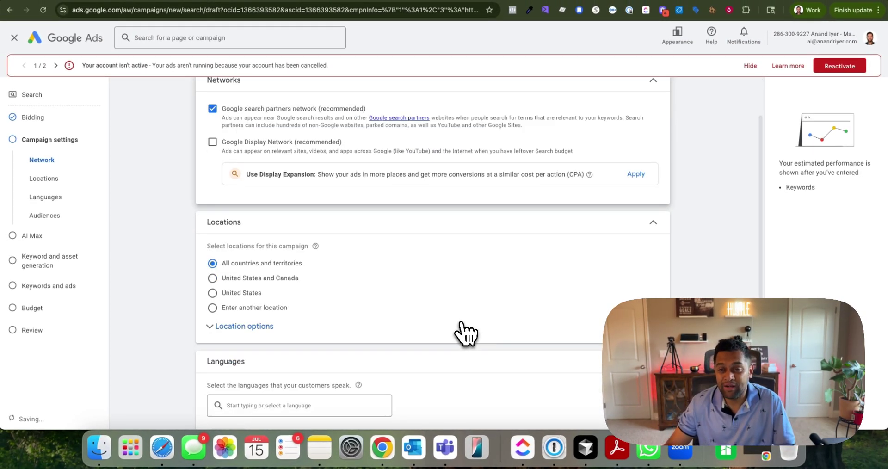
scroll(466, 333, up, 3)
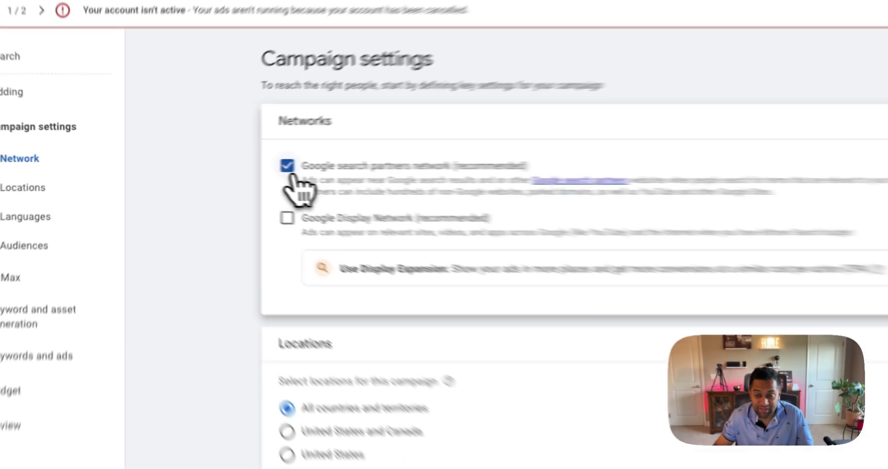
click(213, 164)
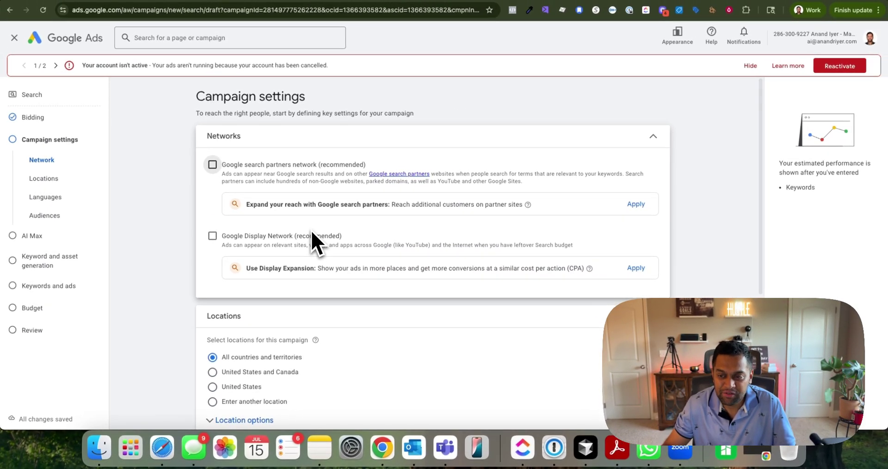
Set the campaign's location targeting to United States only
scroll(312, 236, down, 3)
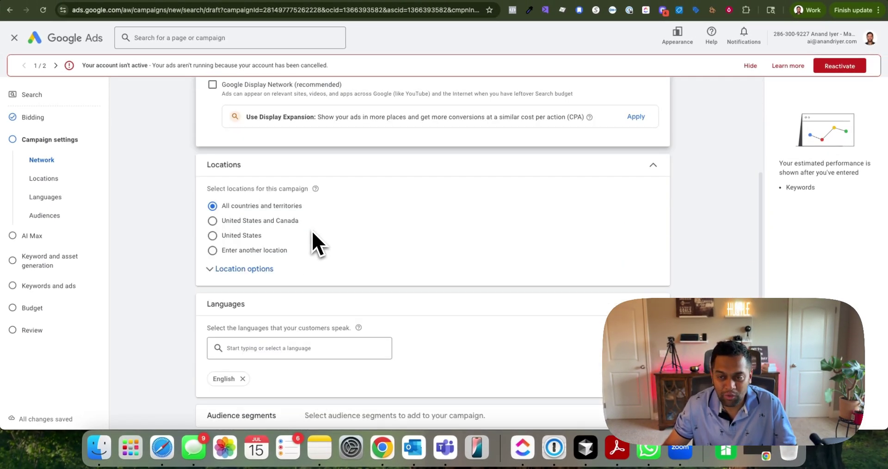
scroll(312, 231, up, 2)
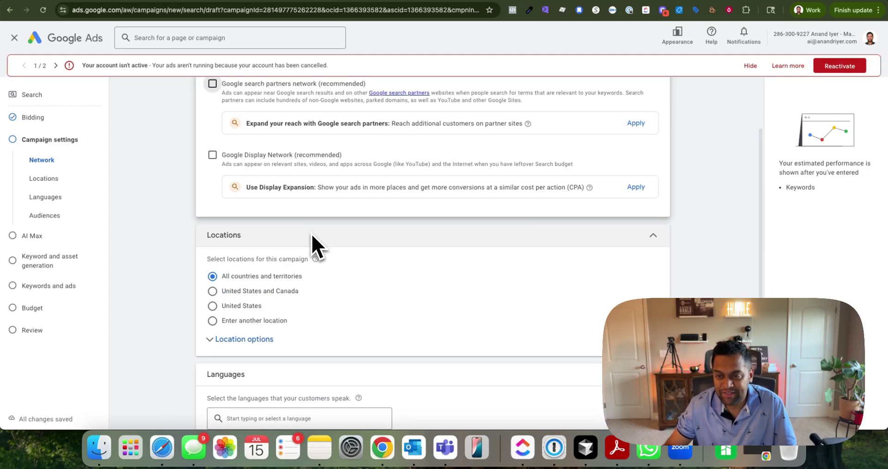
scroll(312, 235, down, 2)
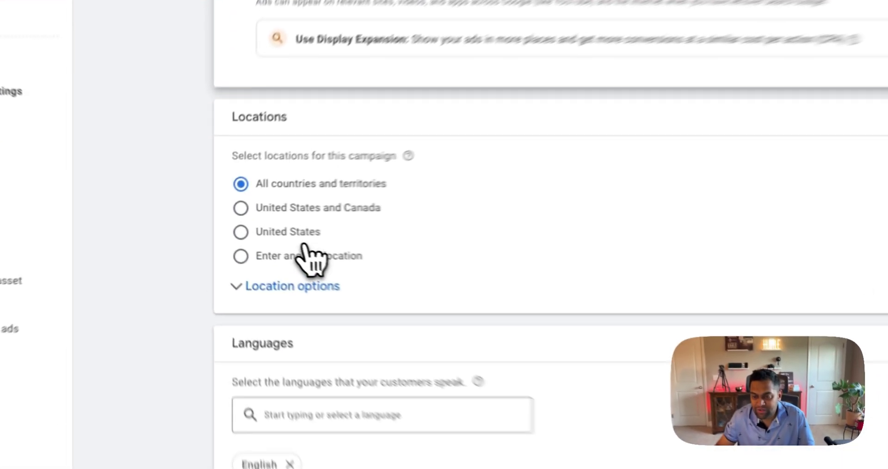
click(253, 227)
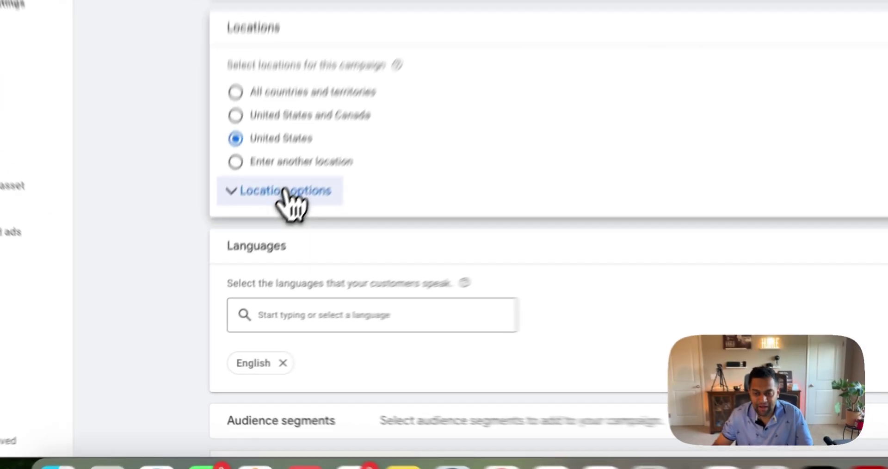
Set Location options to Presence and leave Audience segments on Observation
click(243, 264)
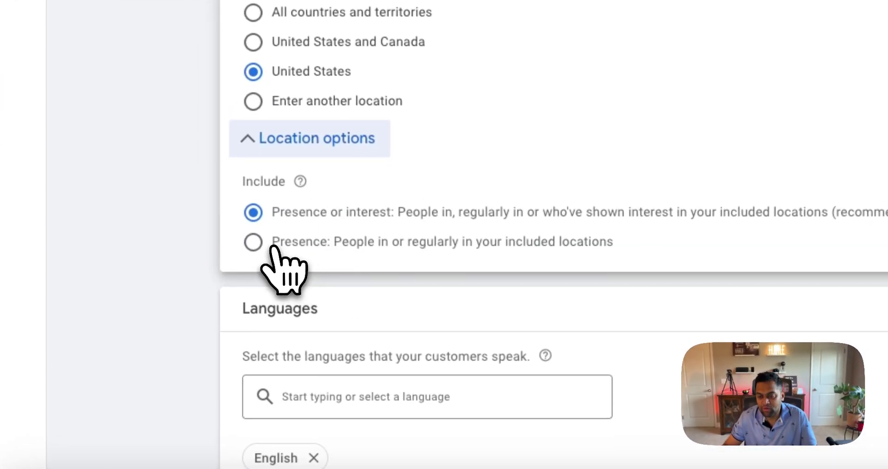
click(255, 241)
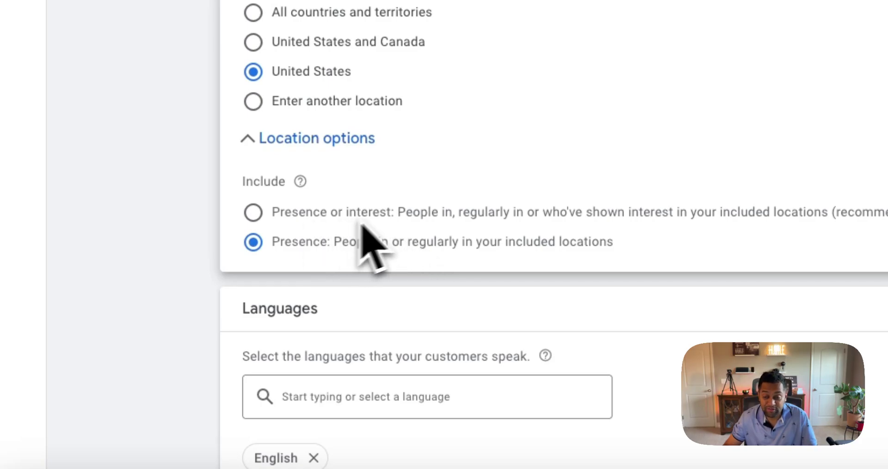
scroll(398, 227, down, 5)
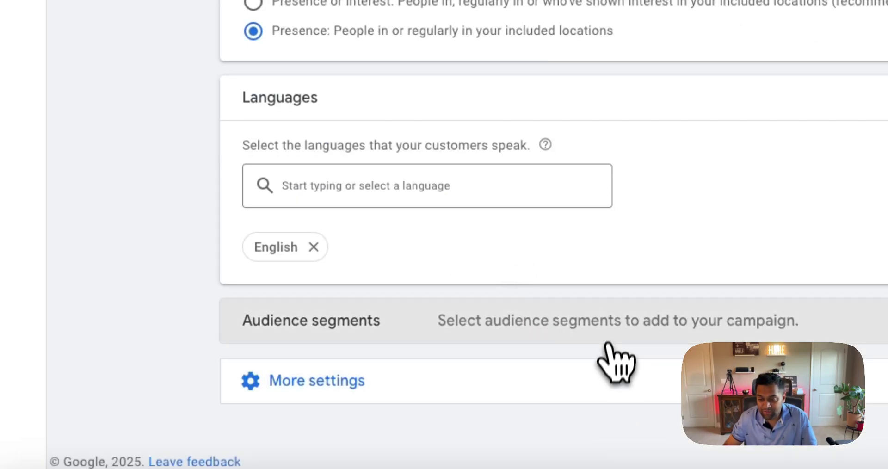
click(608, 343)
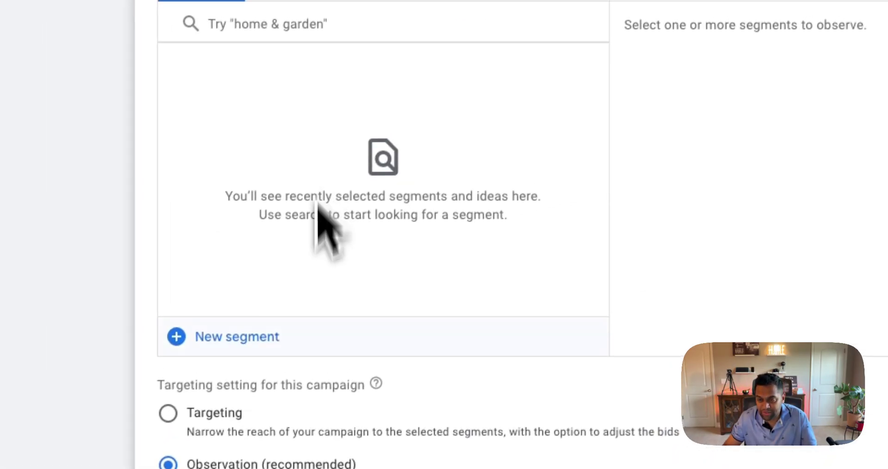
scroll(337, 387, down, 6)
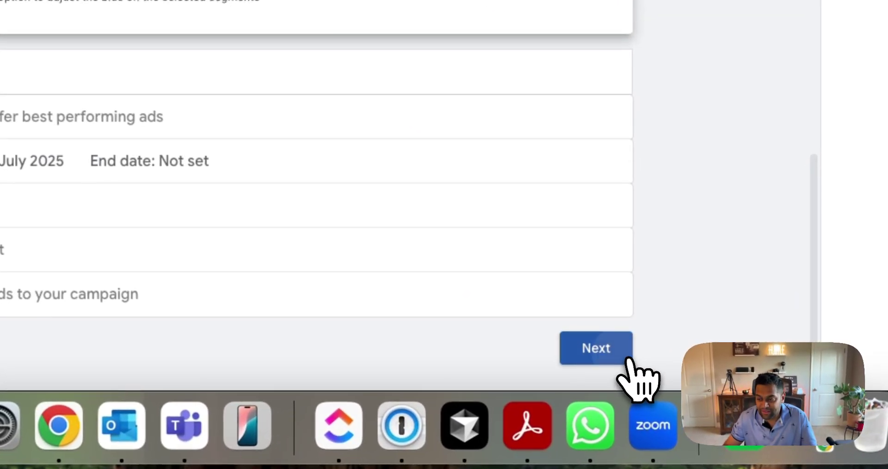
Advance from Campaign settings to the AI Max for search campaigns step
click(664, 413)
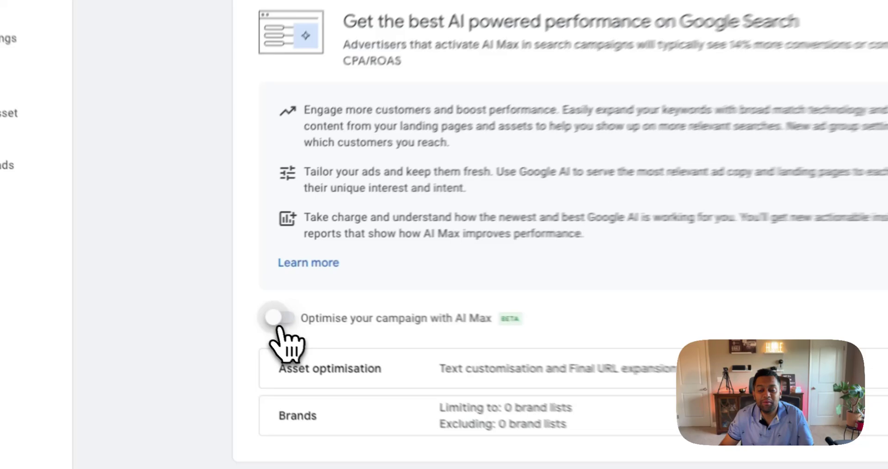
Switch on AI Max with Text customisation enabled and Final URL expansion left unticked
click(227, 300)
scroll(597, 329, down, 3)
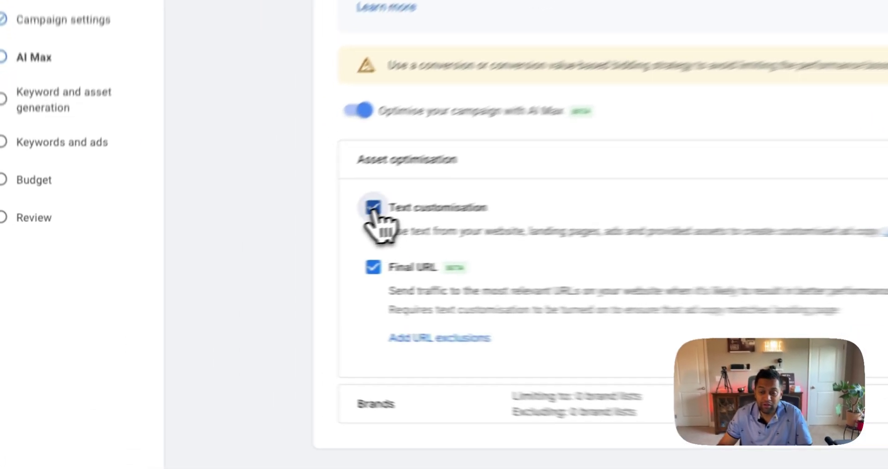
click(231, 250)
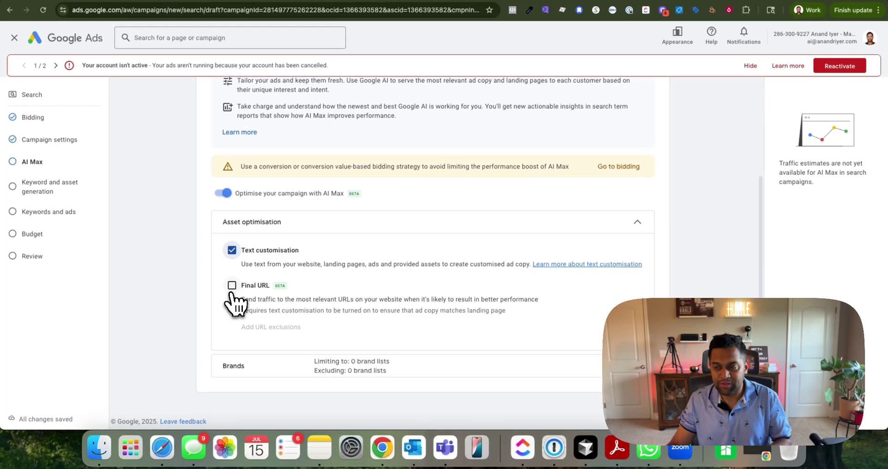
Re-tick Final URL expansion under AI Max asset optimisation, alongside Text customisation
click(232, 286)
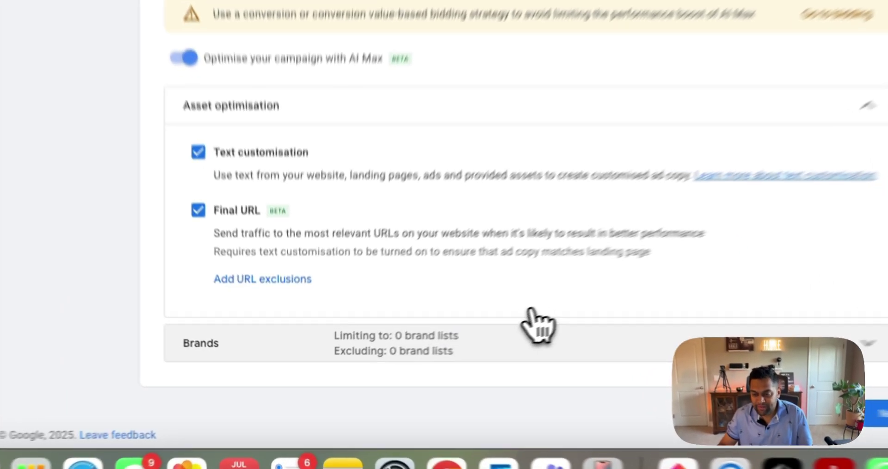
Review the Brands inclusions and exclusions, leave them empty, and continue to Keywords and ads
click(444, 358)
scroll(452, 349, down, 5)
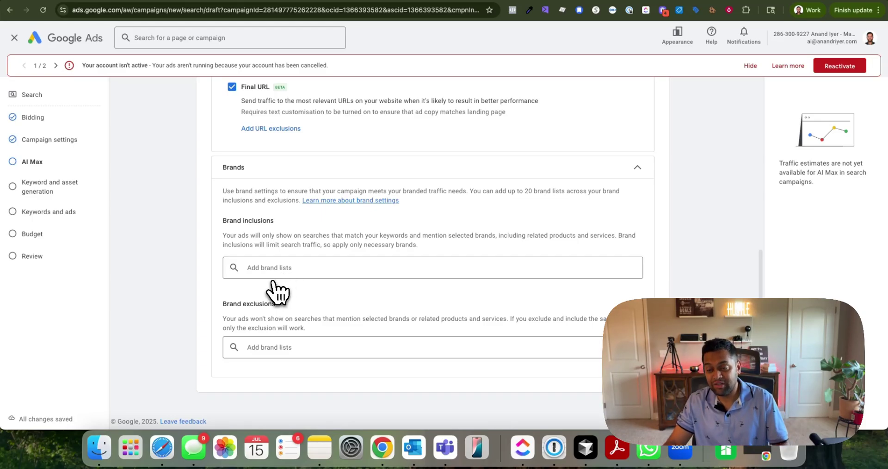
scroll(277, 292, up, 4)
scroll(278, 292, up, 3)
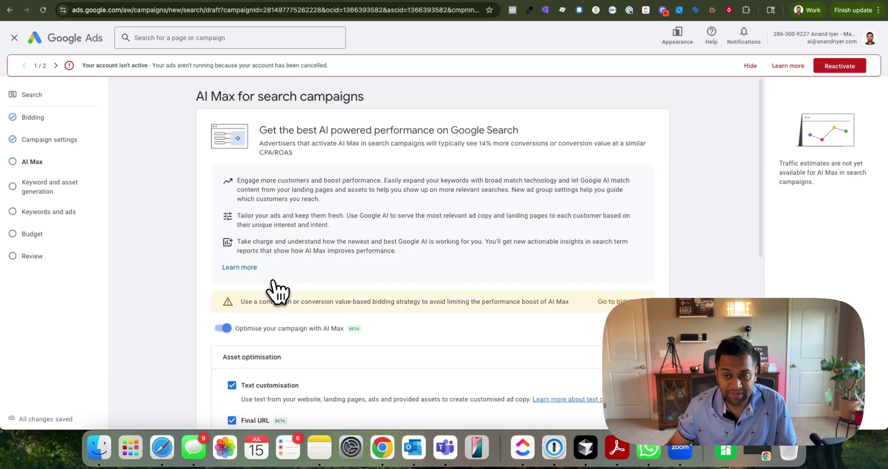
scroll(277, 292, down, 7)
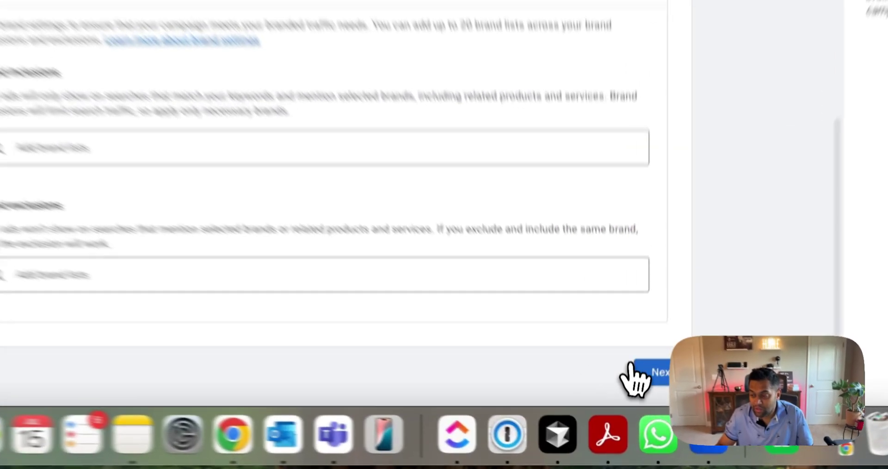
click(636, 407)
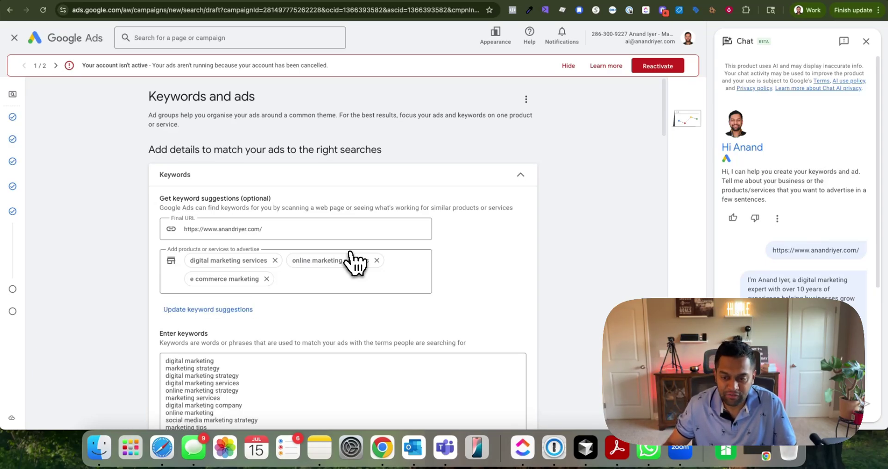
Review the ten suggested keywords, from 'digital marketing' to 'marketing tips', and reach Search term matching
scroll(352, 264, down, 4)
scroll(253, 240, down, 1)
scroll(293, 267, down, 4)
scroll(293, 267, up, 1)
click(249, 194)
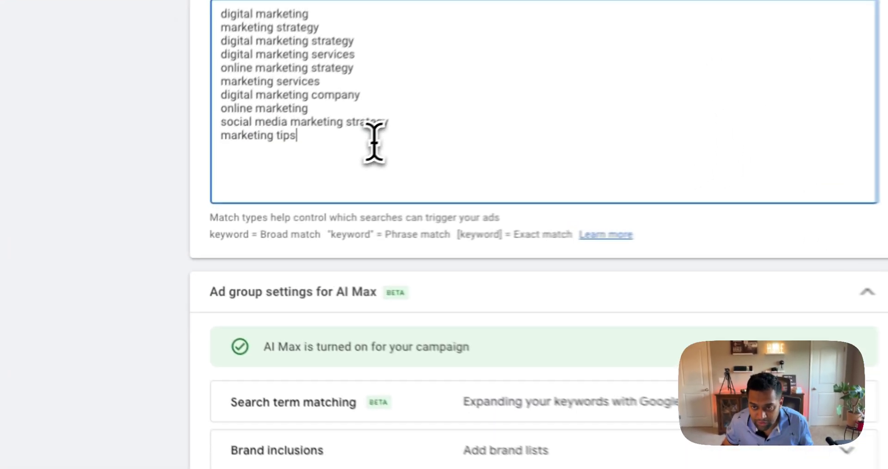
scroll(314, 171, up, 2)
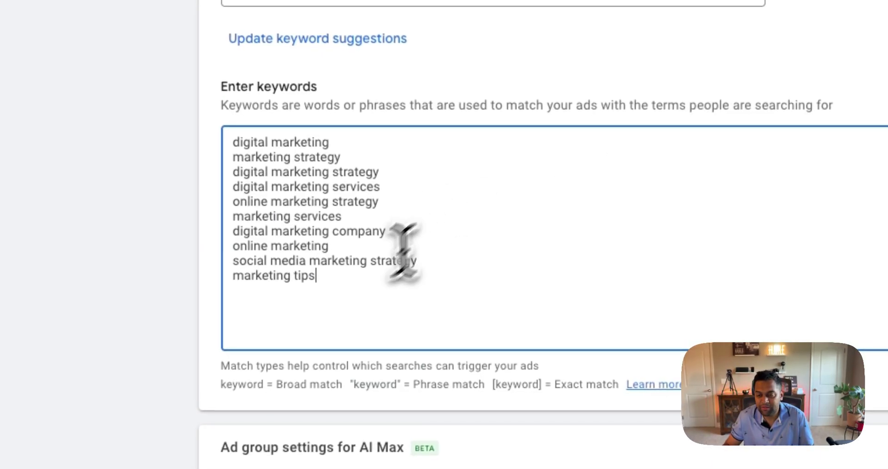
key(ctrl+a)
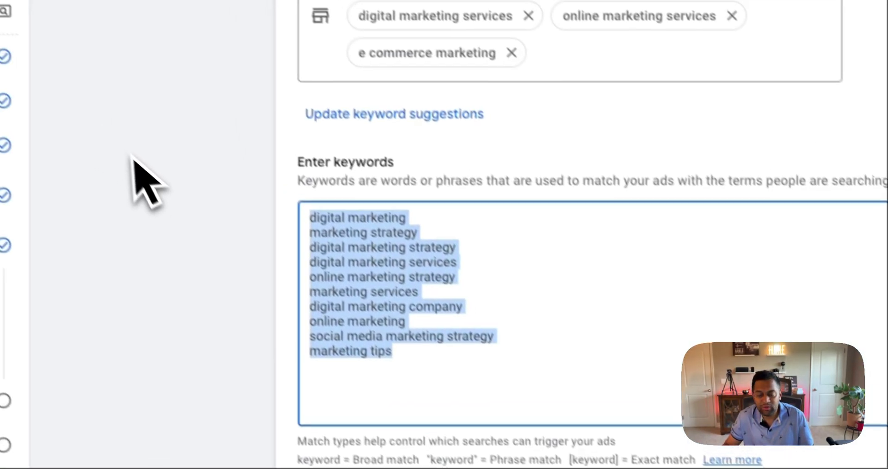
click(636, 294)
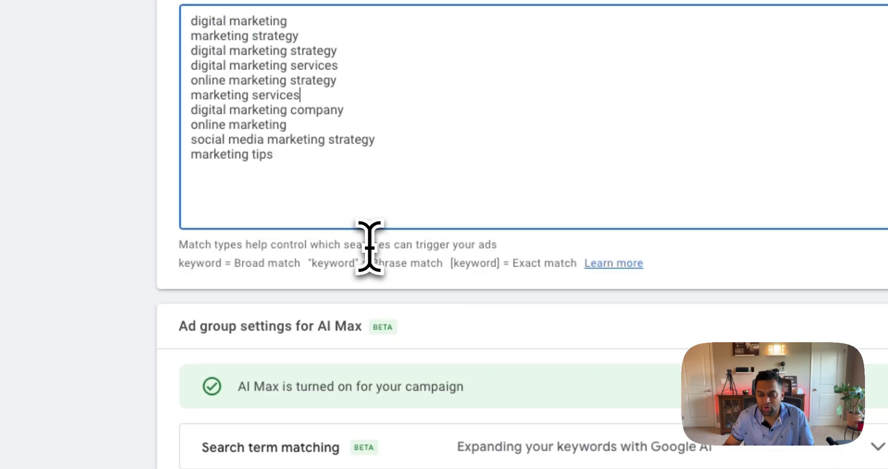
scroll(368, 246, down, 3)
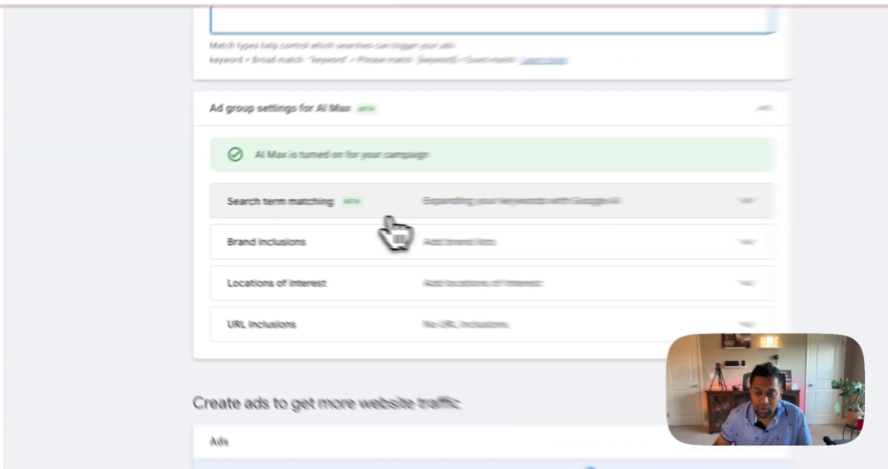
Tick 'Use search term matching for this ad group' and review the ten marketing keywords
click(275, 208)
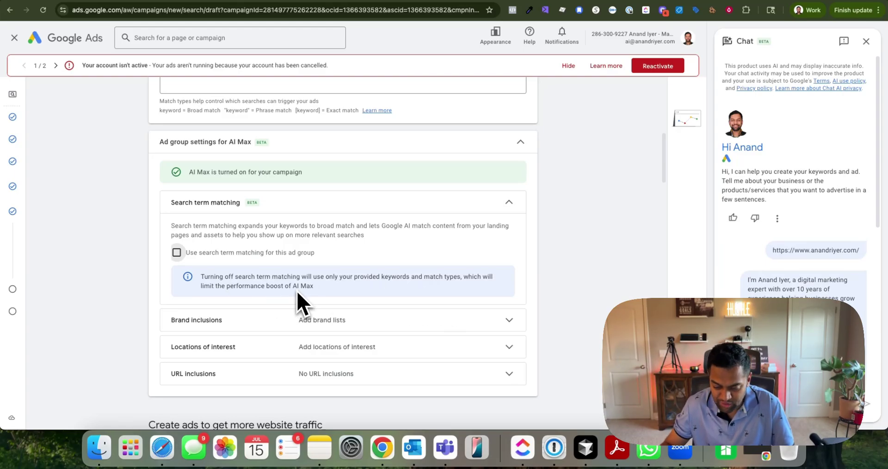
click(176, 252)
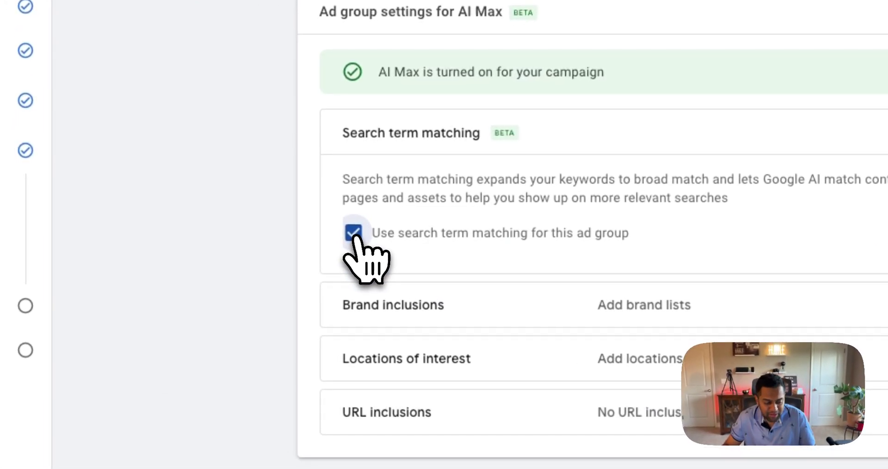
scroll(440, 262, up, 3)
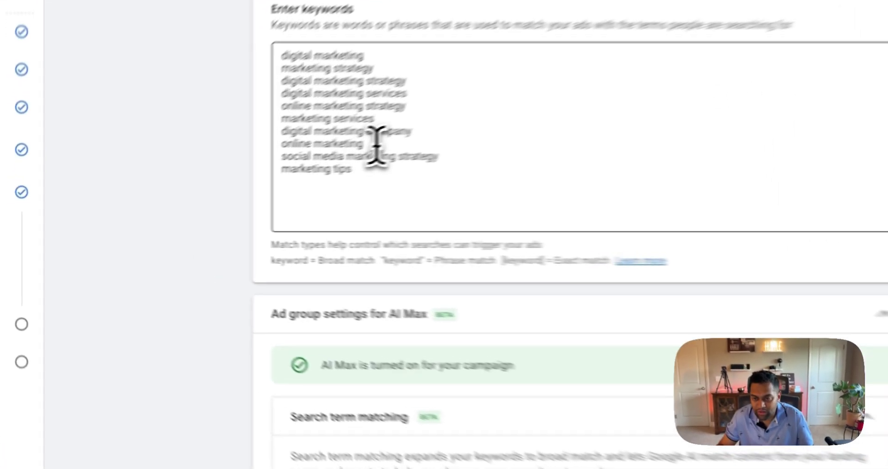
drag(215, 184, 127, 187)
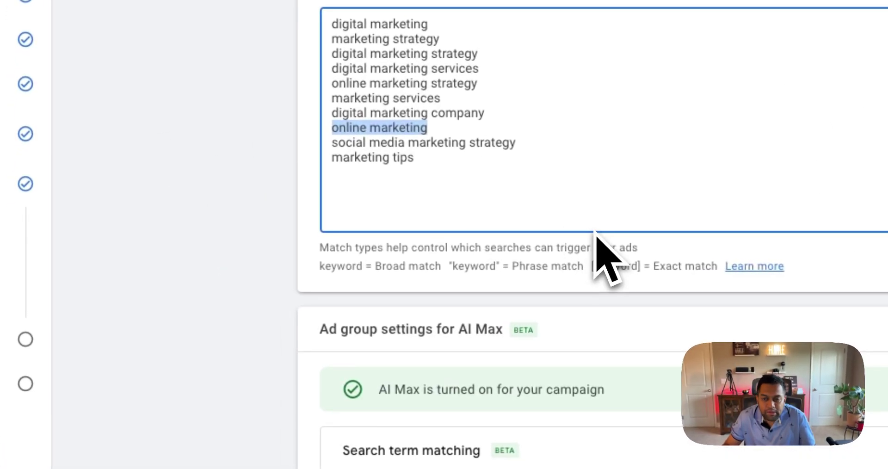
scroll(562, 293, down, 3)
scroll(562, 377, up, 3)
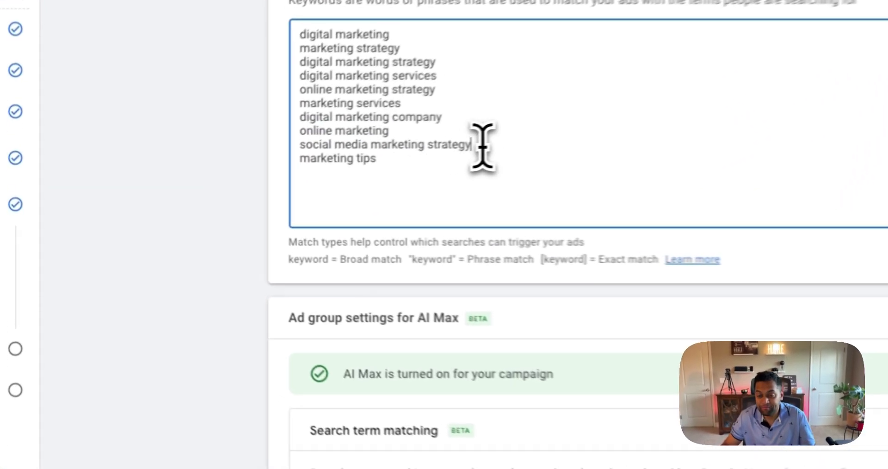
scroll(250, 204, down, 3)
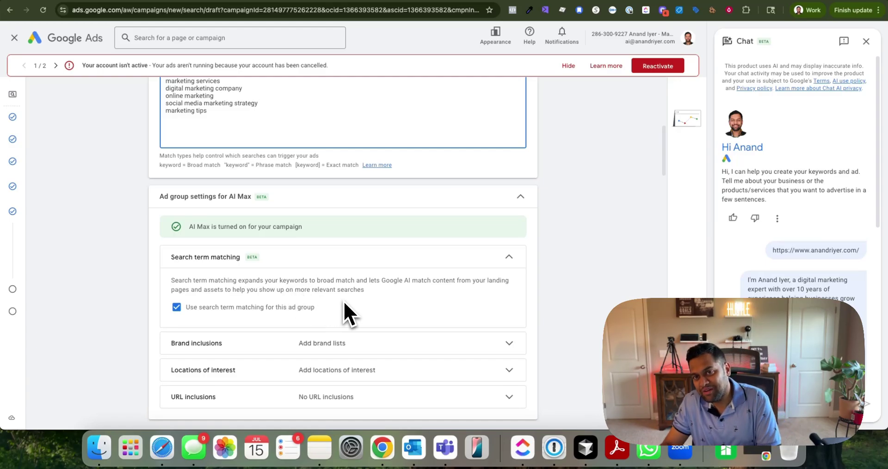
scroll(344, 302, up, 3)
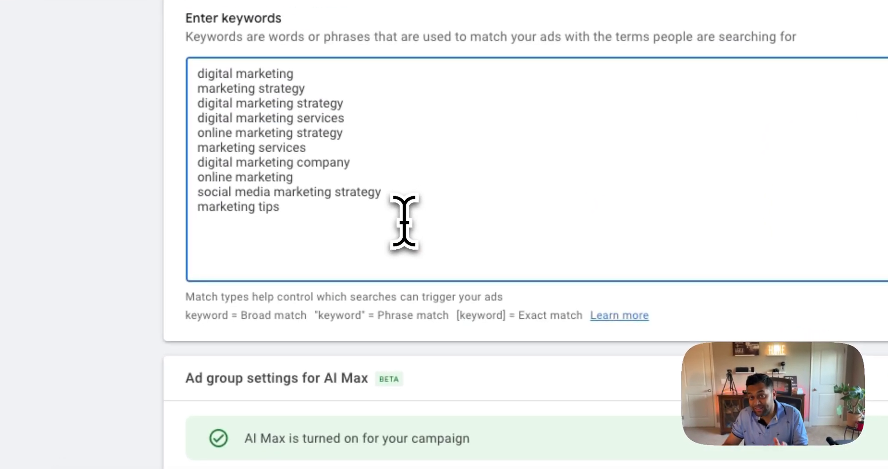
scroll(402, 222, down, 3)
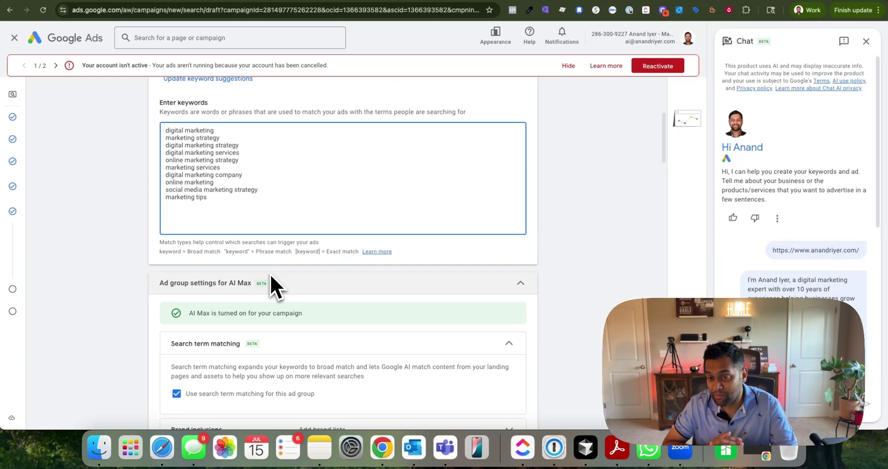
Untick search term matching, then expand the Brand inclusions and Locations of interest settings
scroll(271, 276, down, 4)
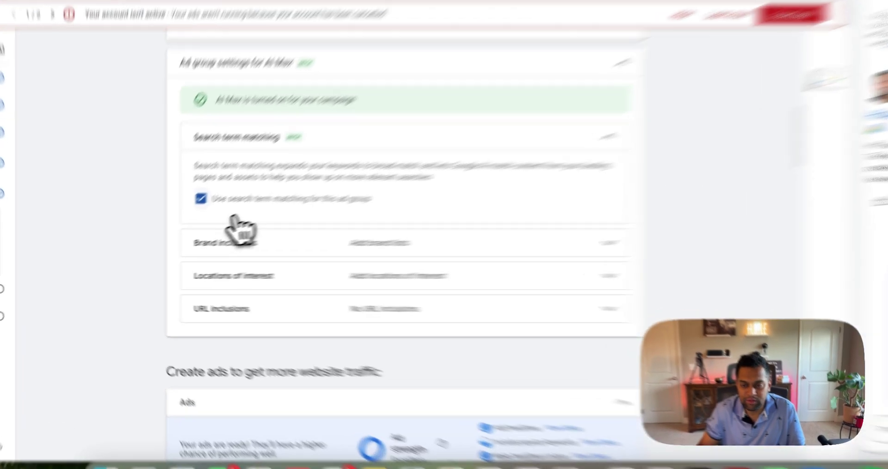
click(176, 215)
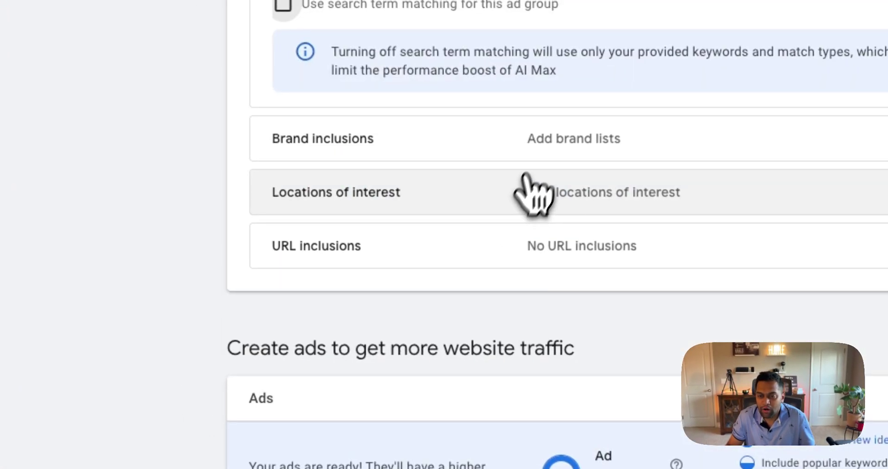
click(537, 154)
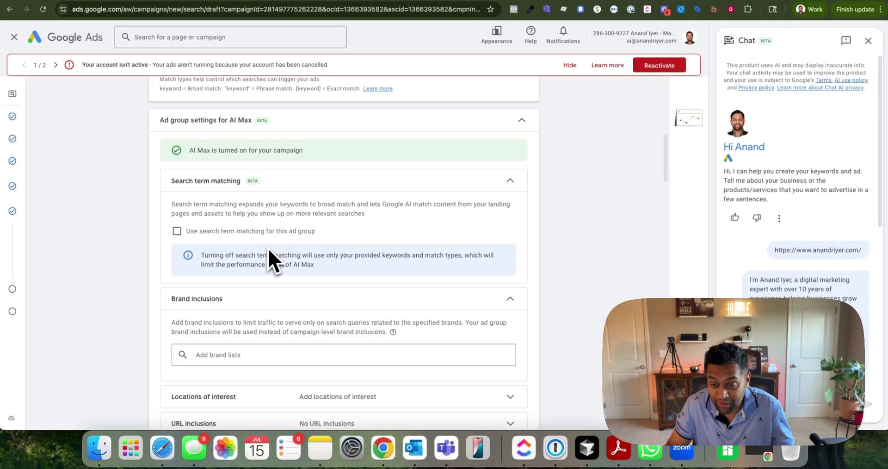
scroll(268, 249, down, 3)
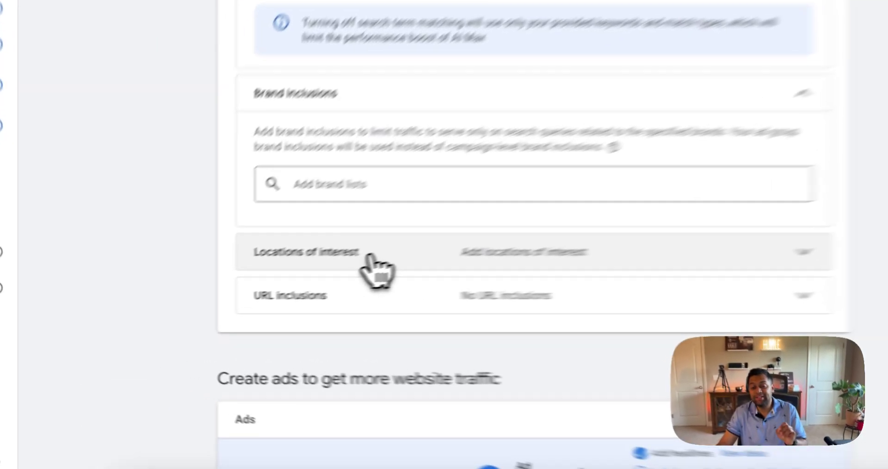
click(238, 289)
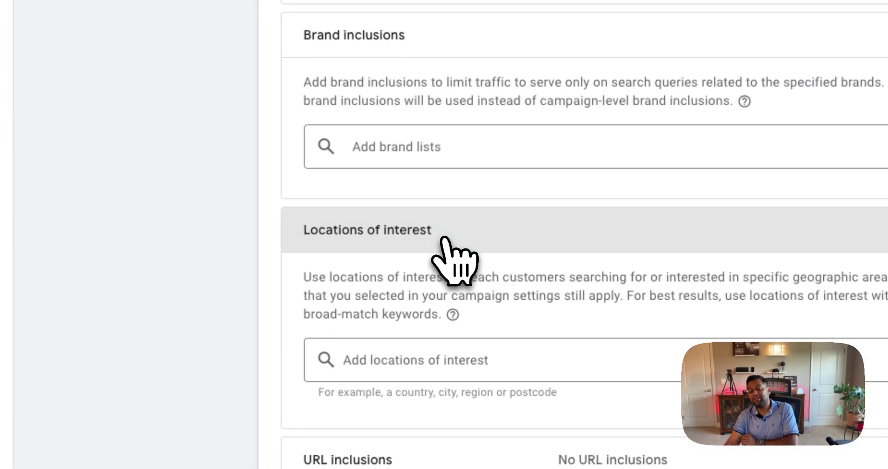
scroll(443, 238, down, 3)
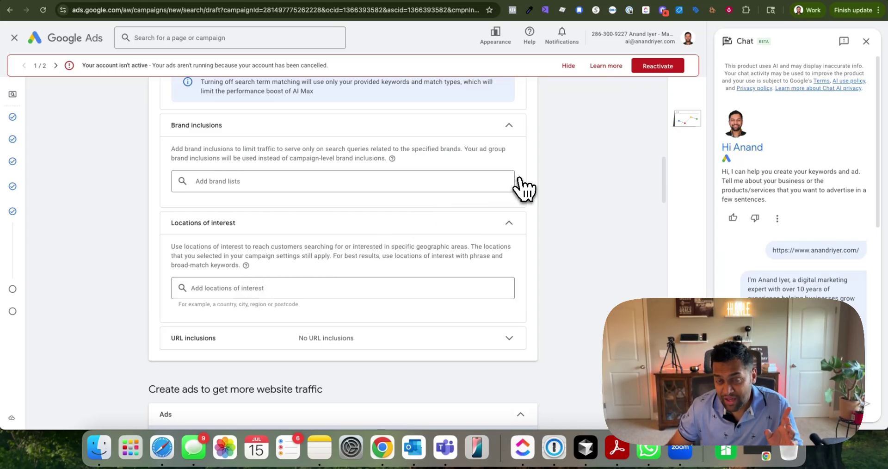
mouse_move(19, 139)
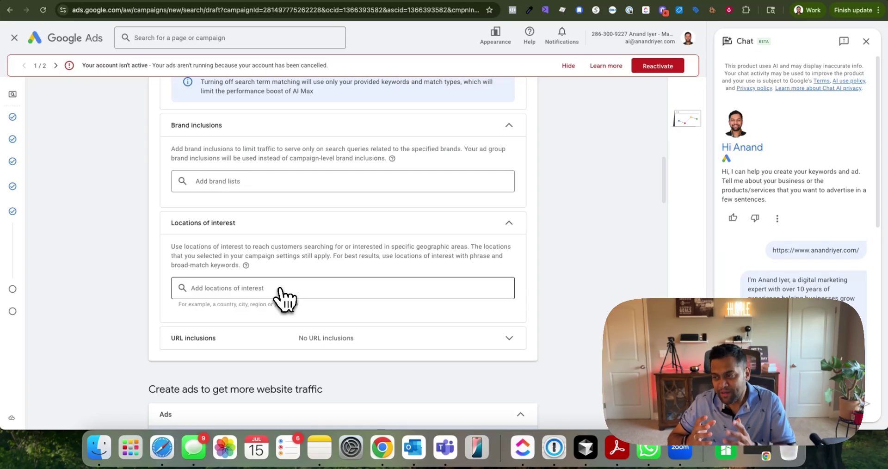
scroll(285, 299, down, 6)
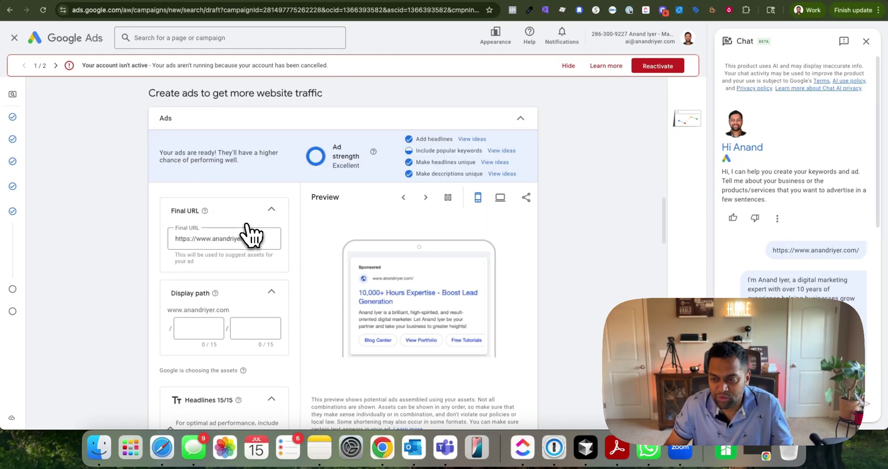
scroll(245, 224, down, 1)
scroll(248, 234, down, 2)
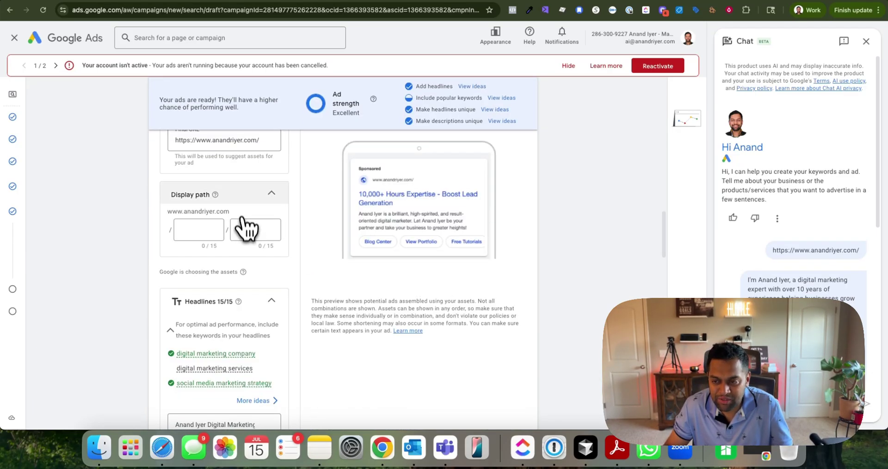
scroll(236, 203, down, 4)
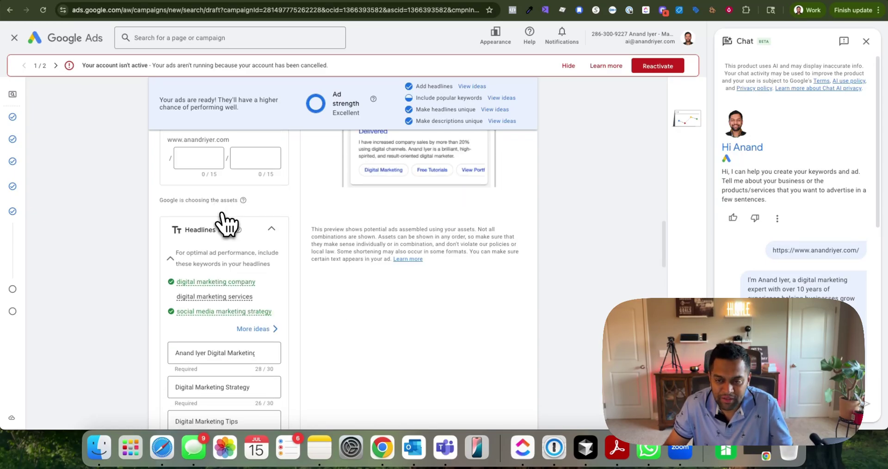
scroll(236, 222, down, 20)
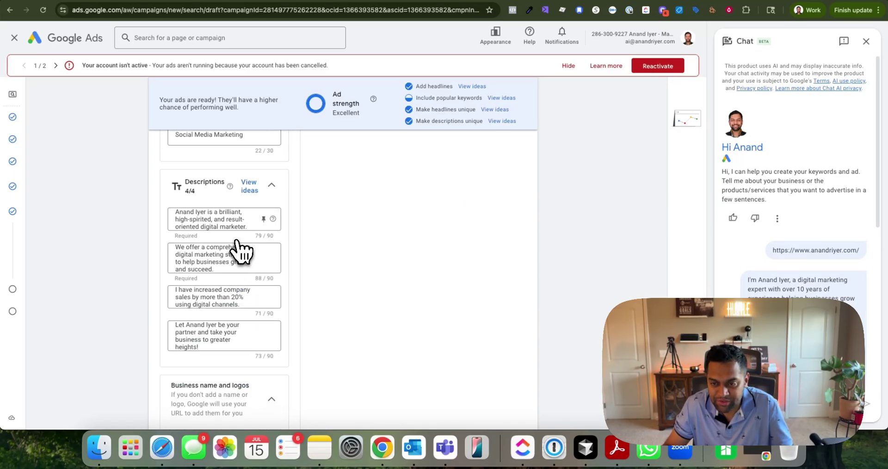
scroll(242, 267, down, 6)
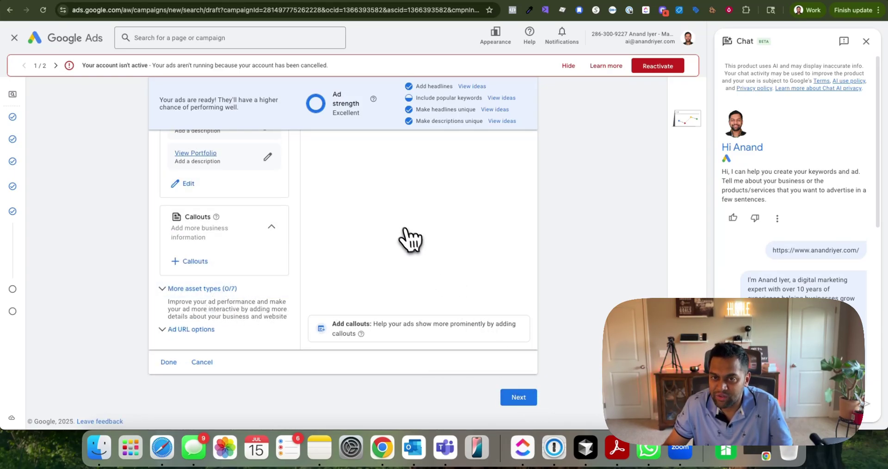
scroll(539, 257, up, 20)
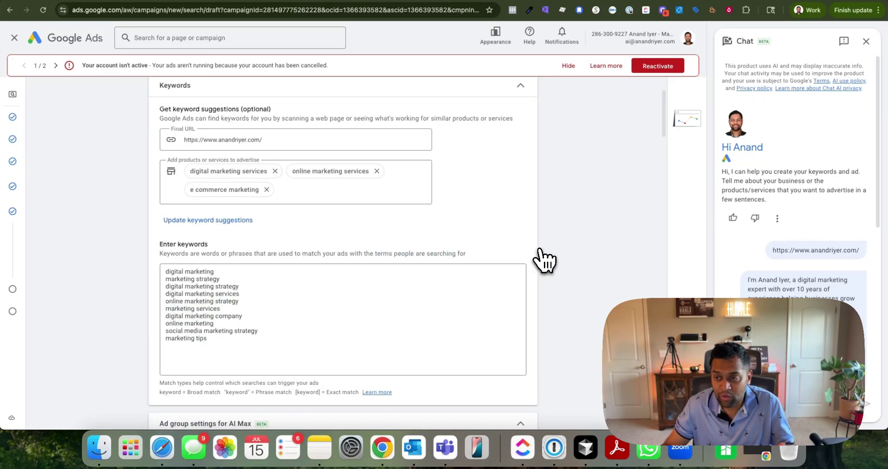
scroll(544, 260, up, 2)
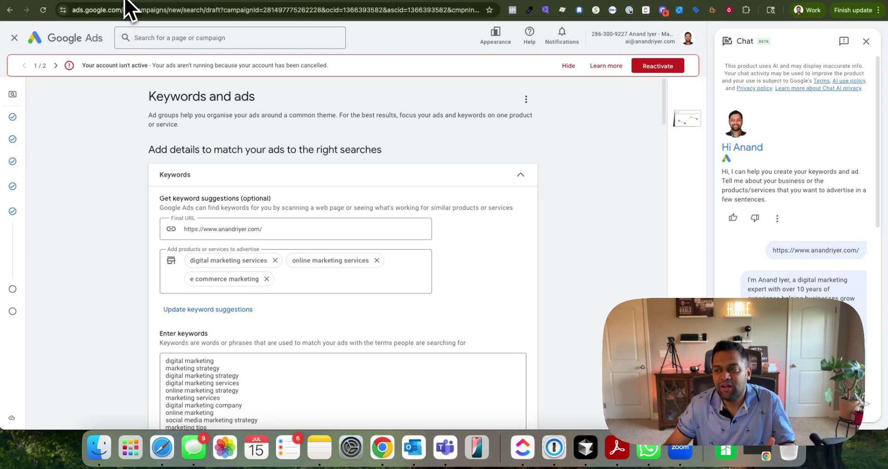
Open the Search terms report for 13–15 Jul 2025 and inspect the Match type column
click(169, 7)
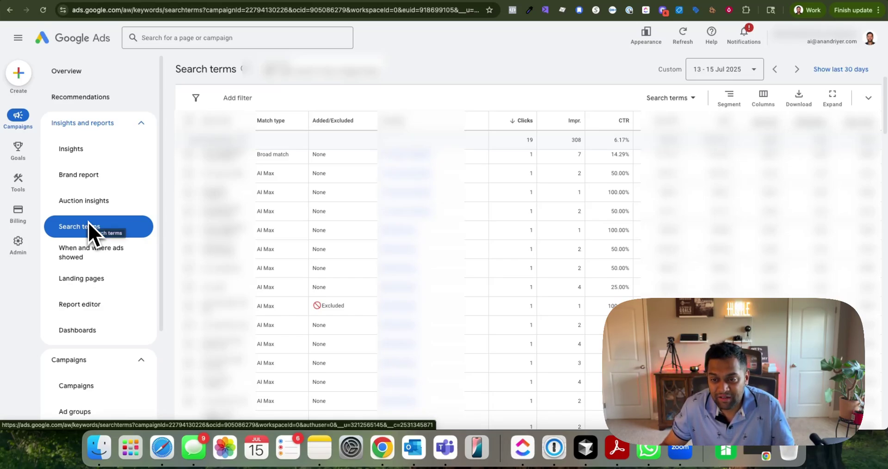
mouse_move(276, 121)
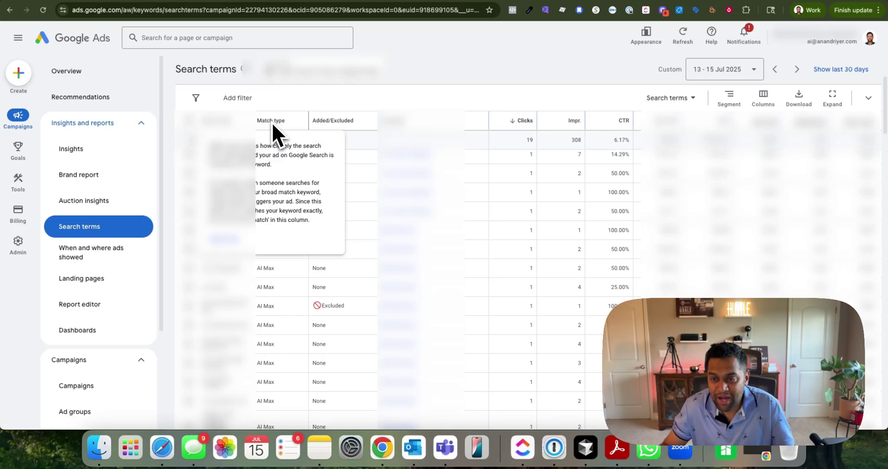